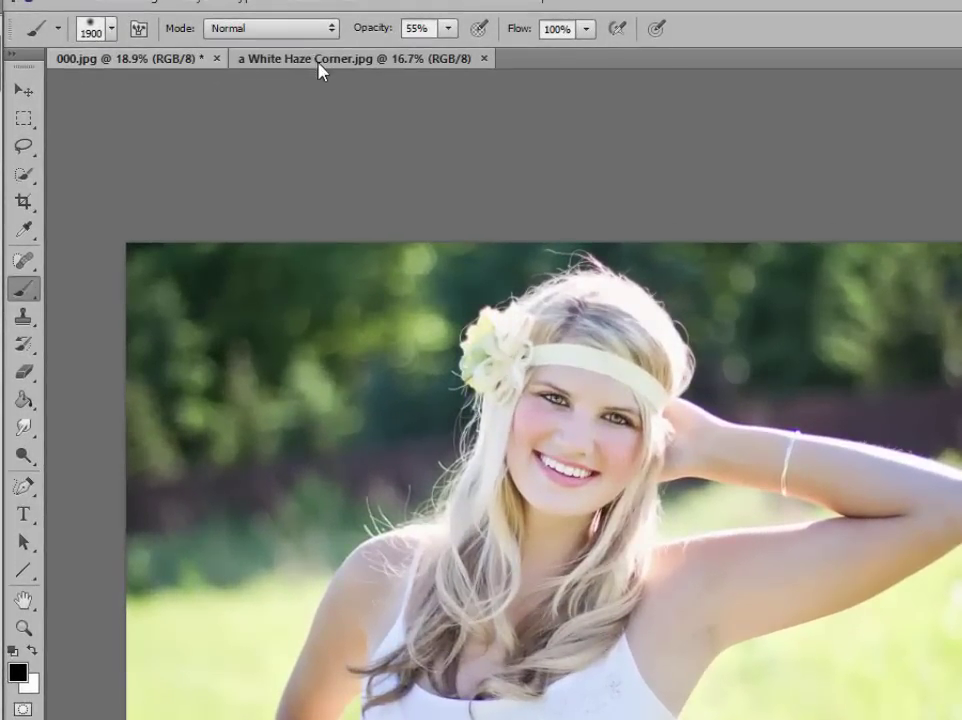
- Copy the White Haze Corner image onto 000.jpg as Layer 1, then close the haze document
drag(320, 68, 463, 342)
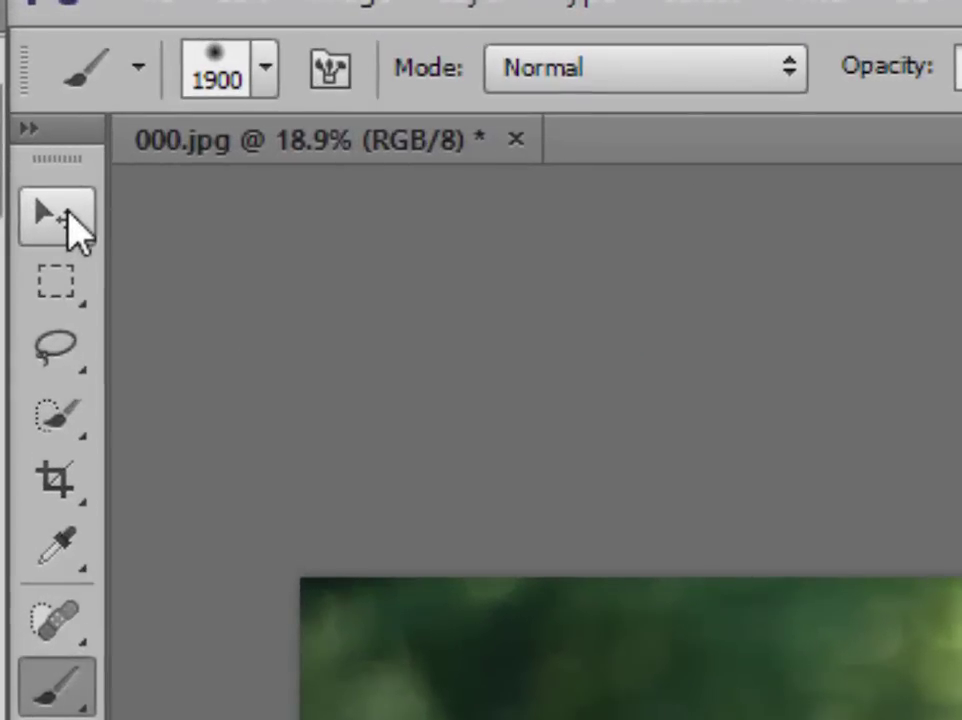
click(66, 214)
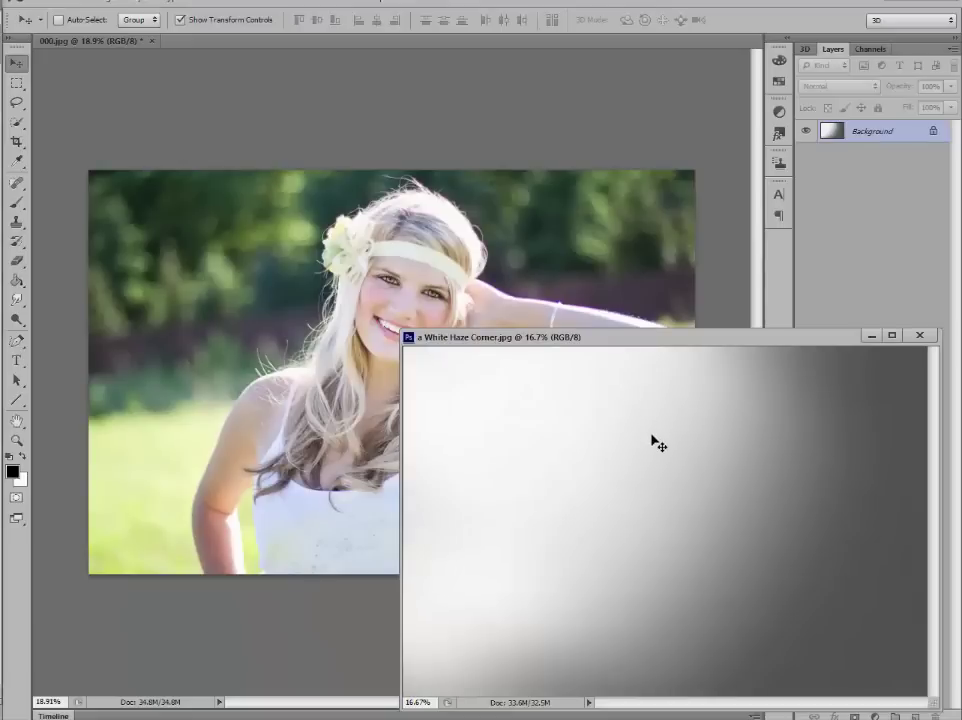
drag(646, 438, 262, 311)
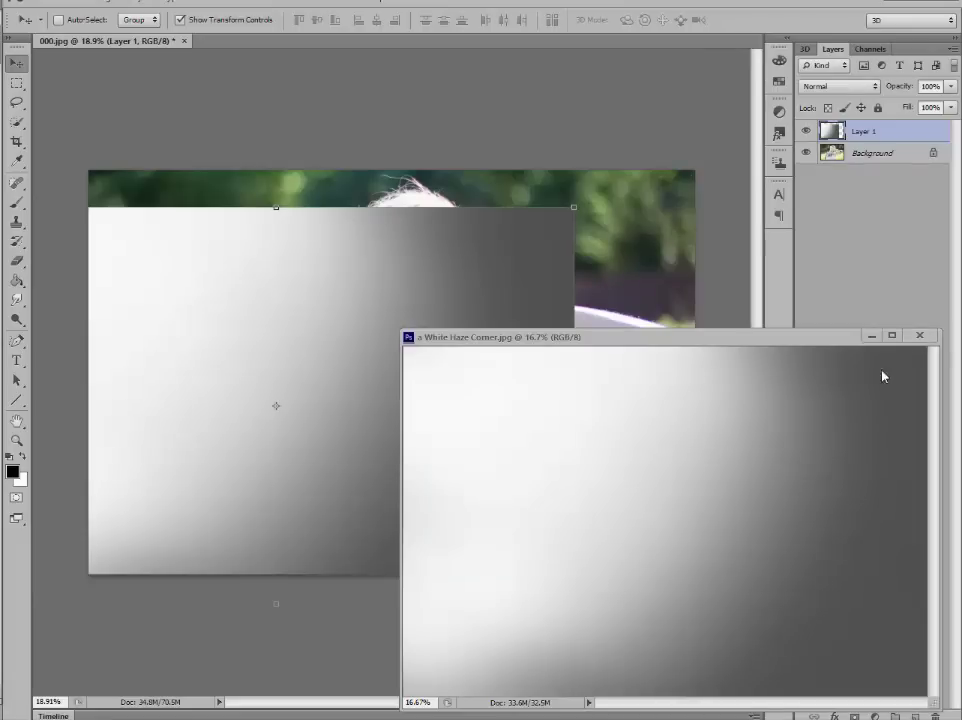
click(920, 336)
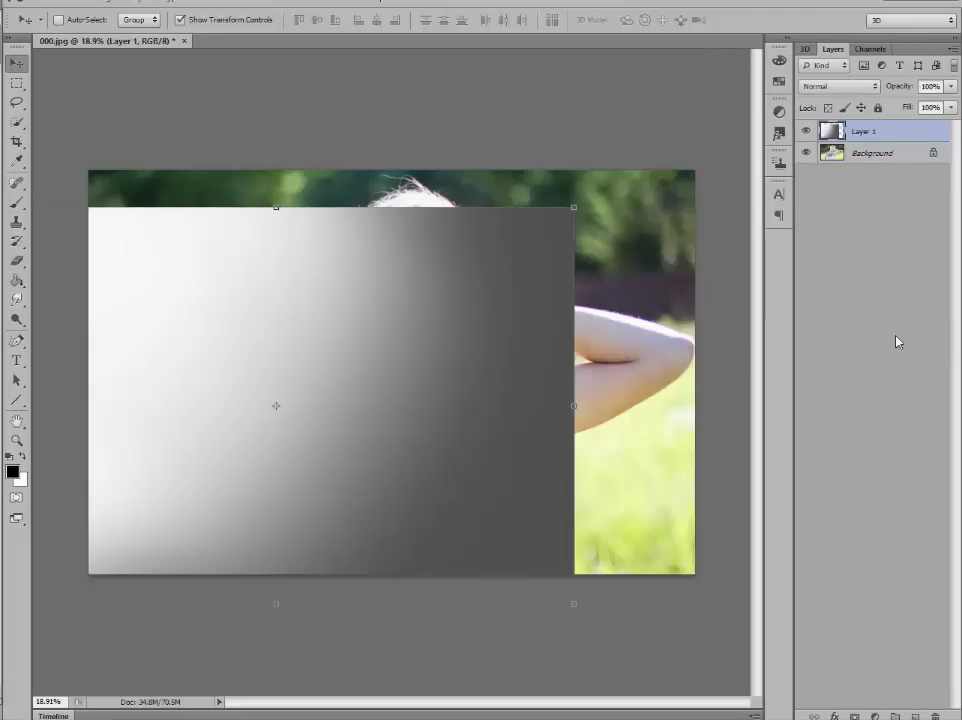
- Flip Layer 1 vertically, tilt it -0.65°, and enlarge it past the portrait's corners
drag(452, 339, 554, 311)
key(ctrl+z)
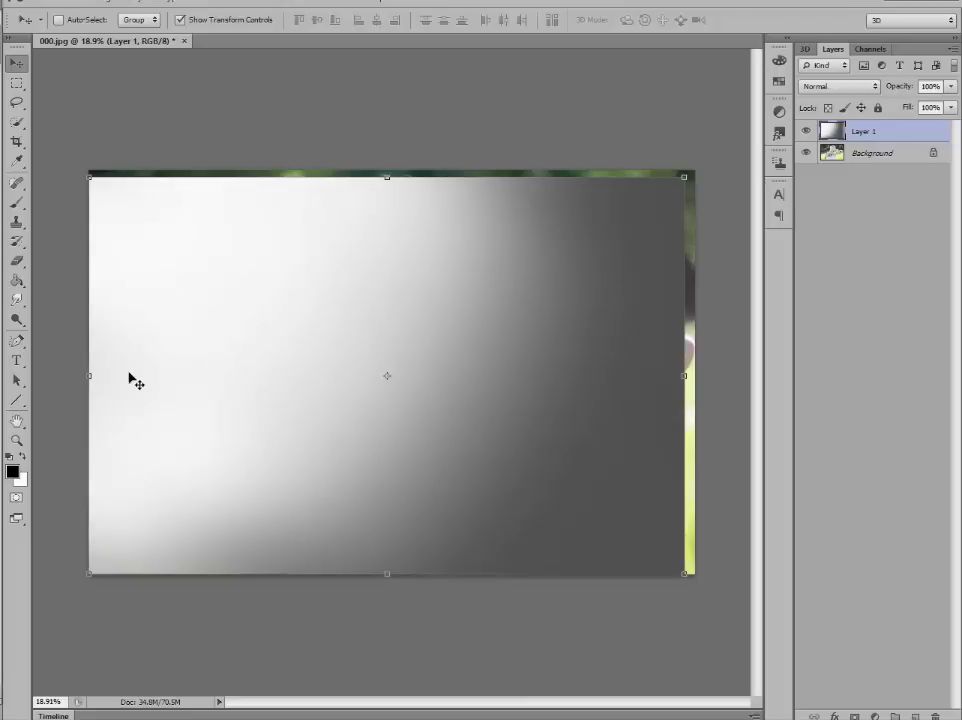
drag(86, 376, 694, 371)
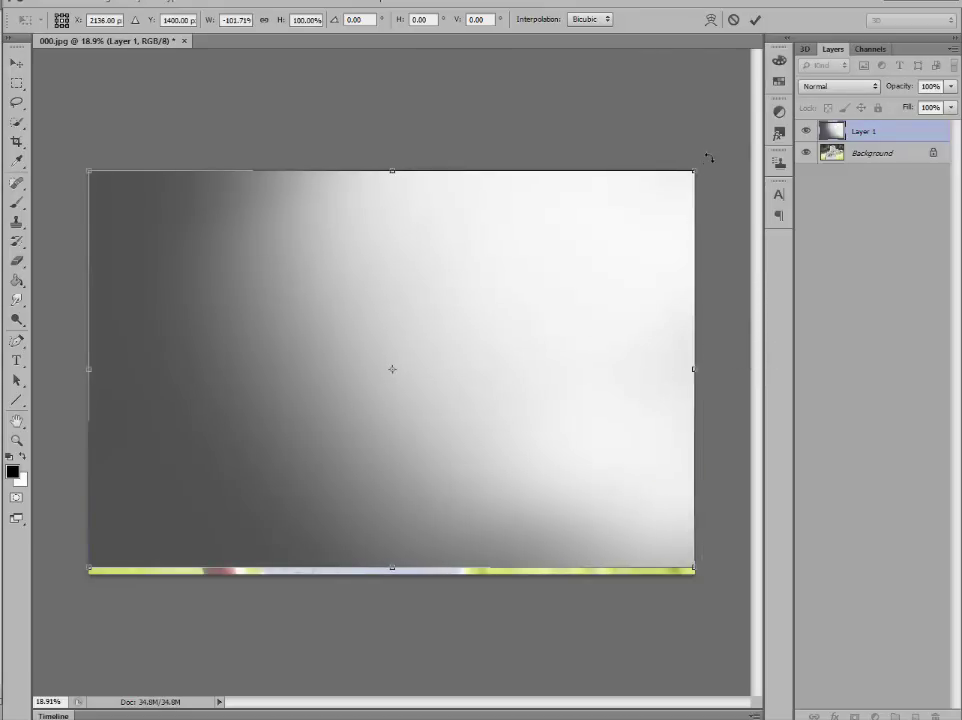
drag(708, 158, 636, 200)
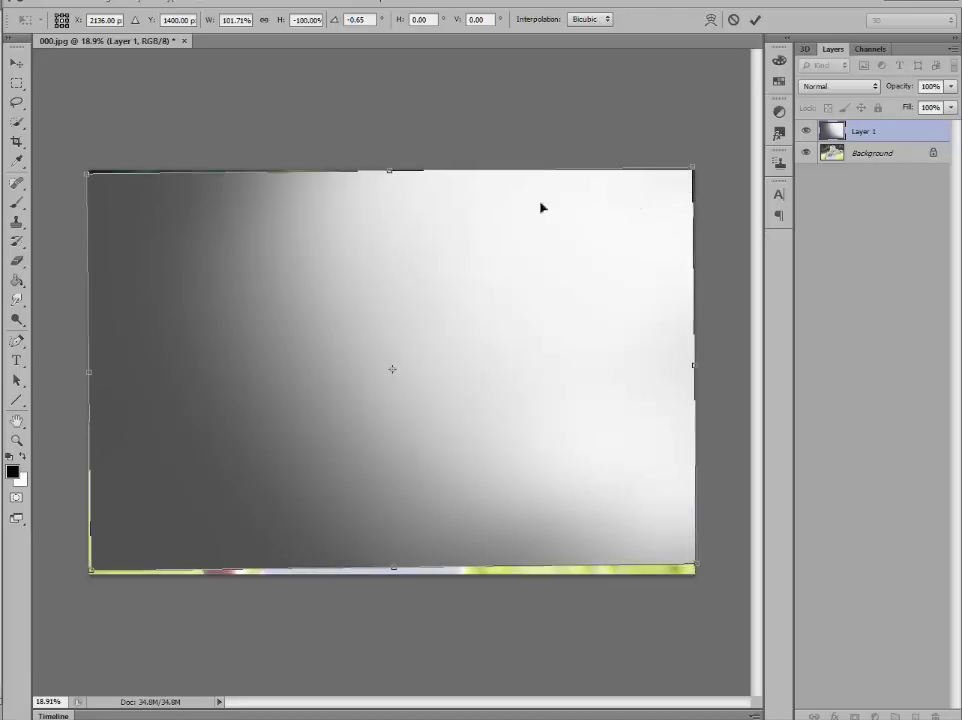
drag(80, 164, 79, 160)
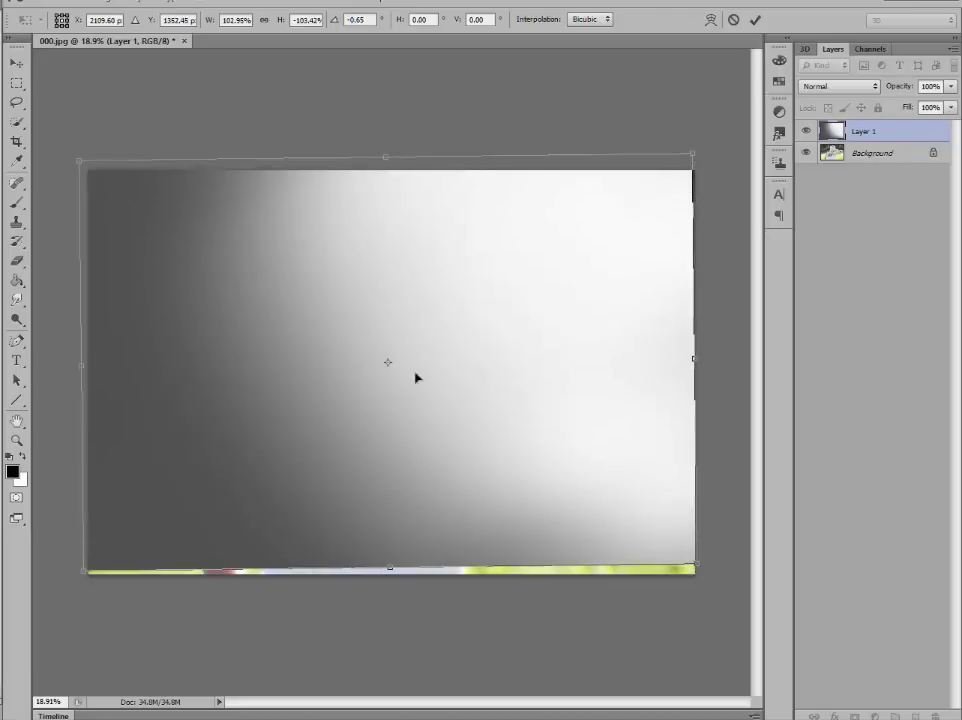
drag(697, 564, 709, 579)
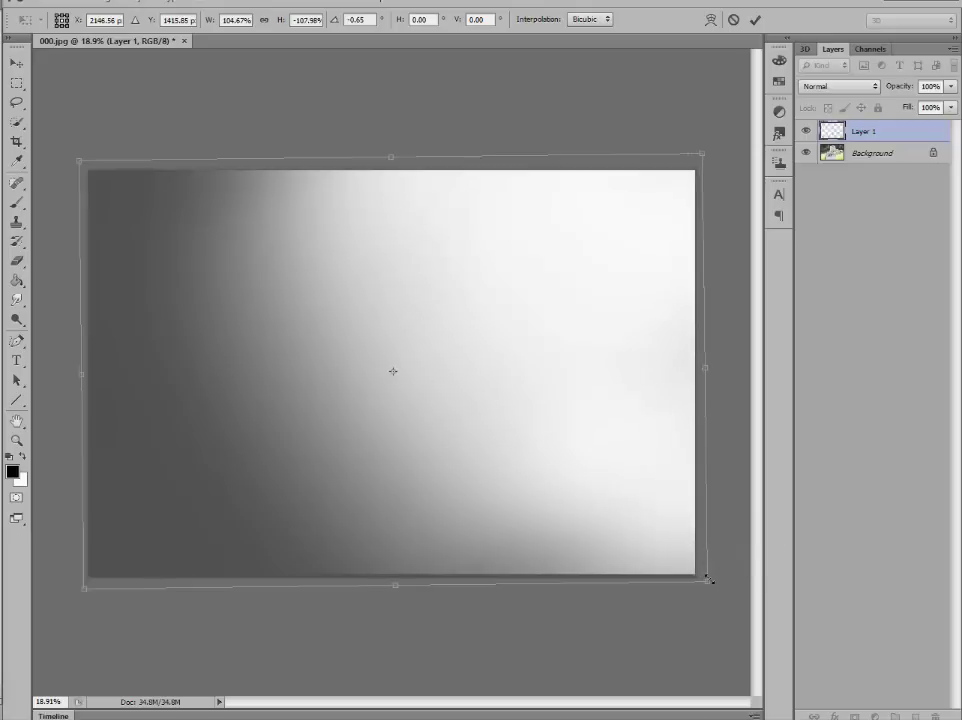
click(16, 80)
click(413, 278)
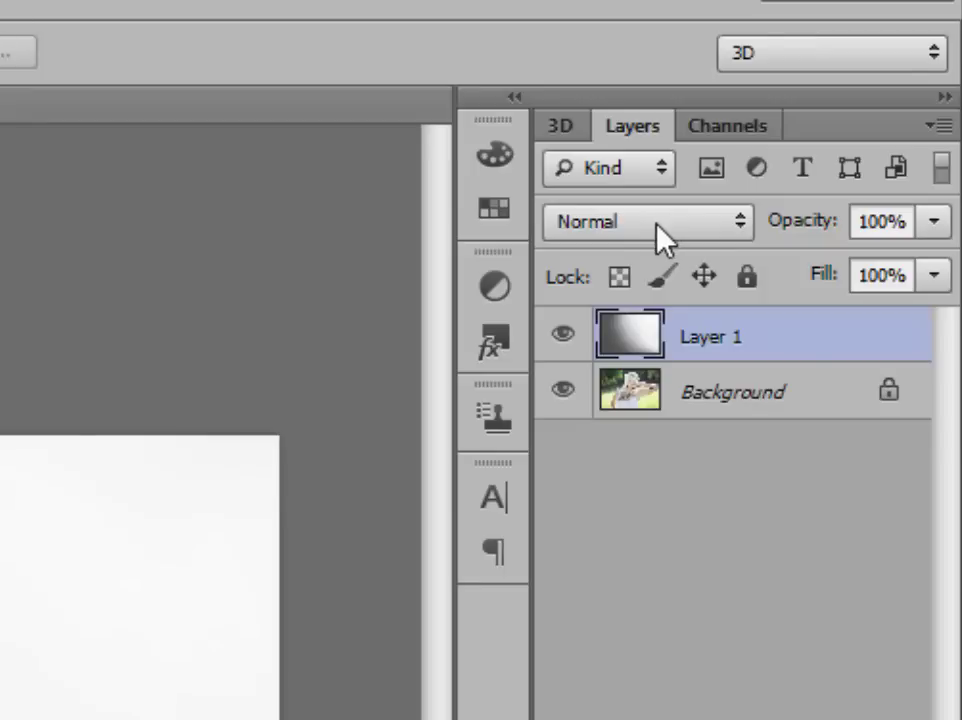
- Set Layer 1's blend mode to Screen and its opacity to 80%
click(652, 223)
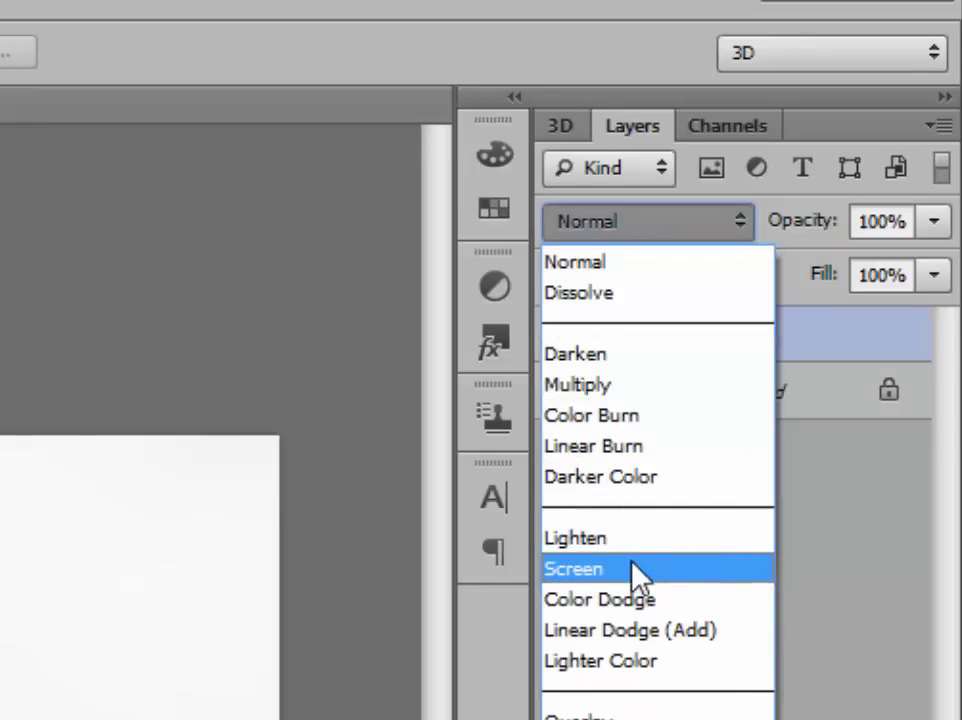
click(637, 570)
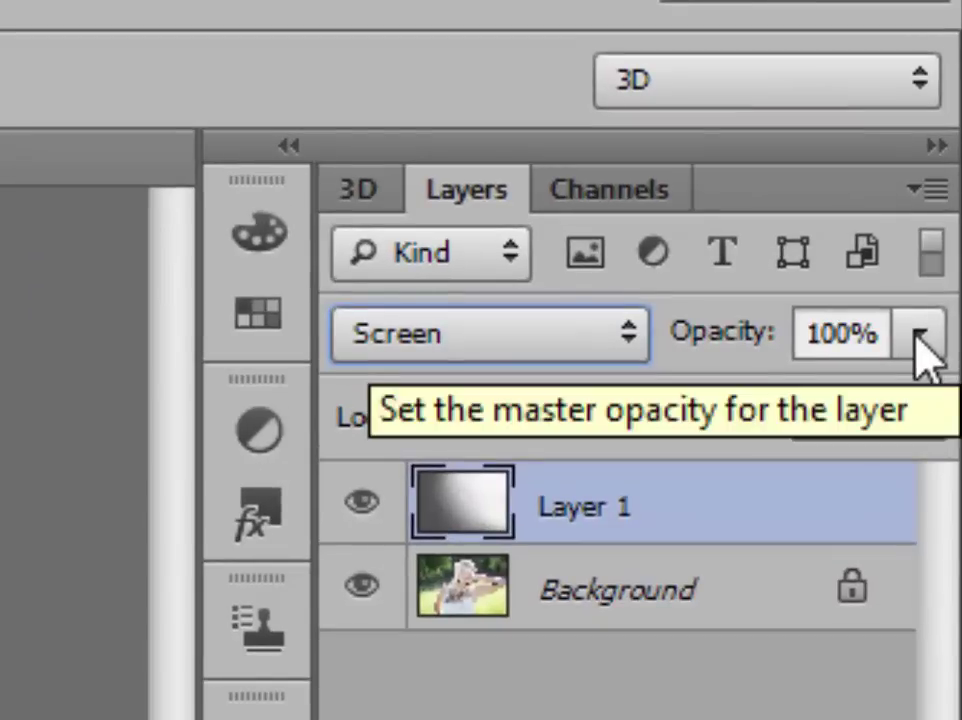
click(922, 340)
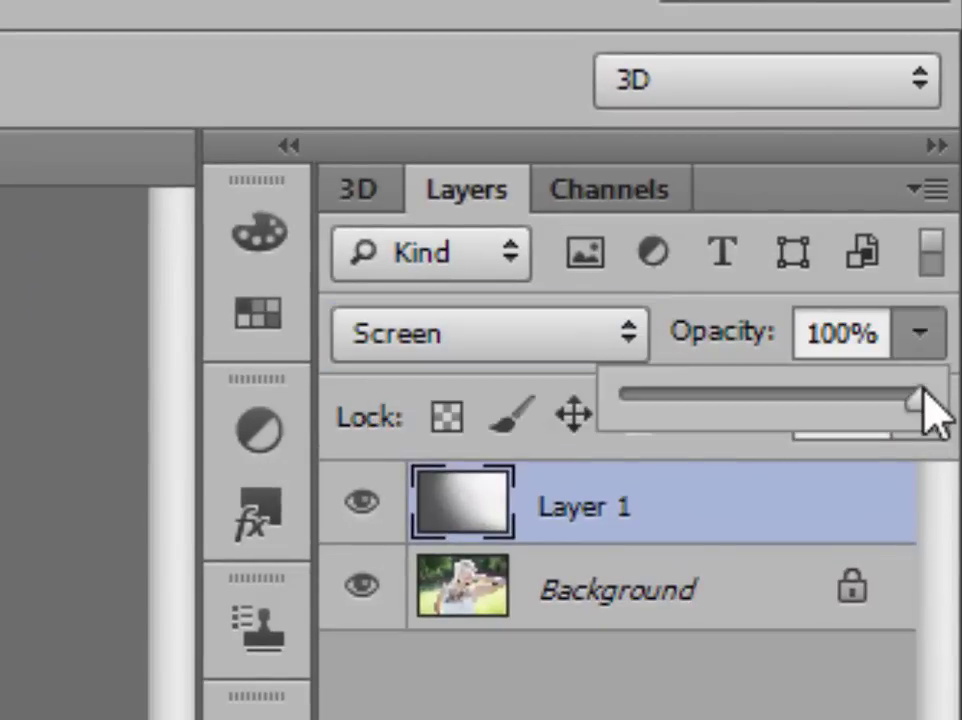
drag(921, 405, 866, 413)
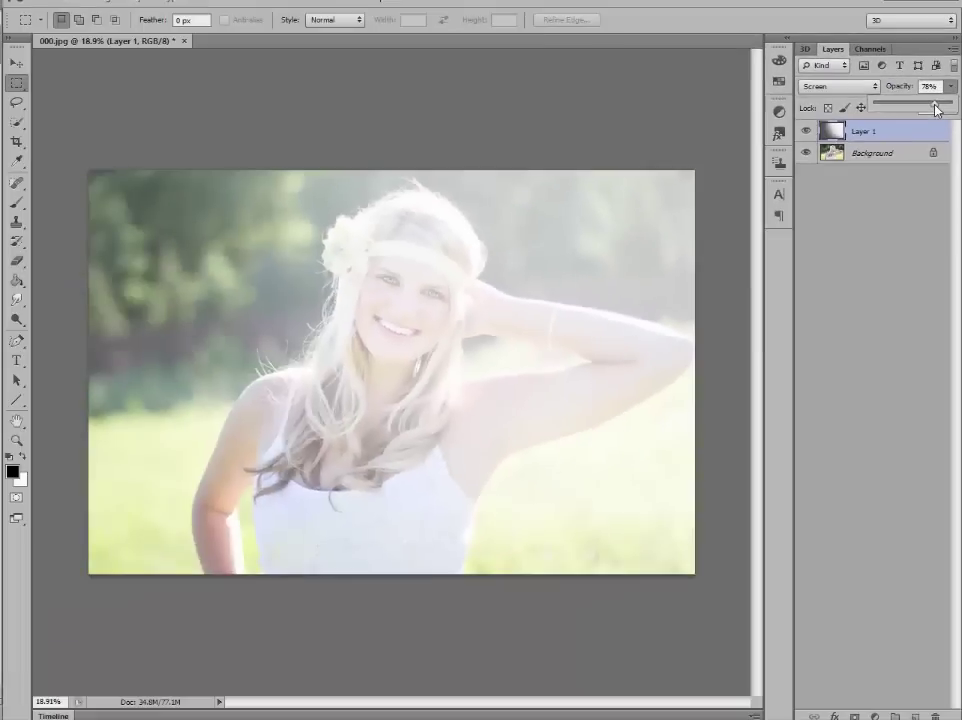
drag(937, 108, 938, 108)
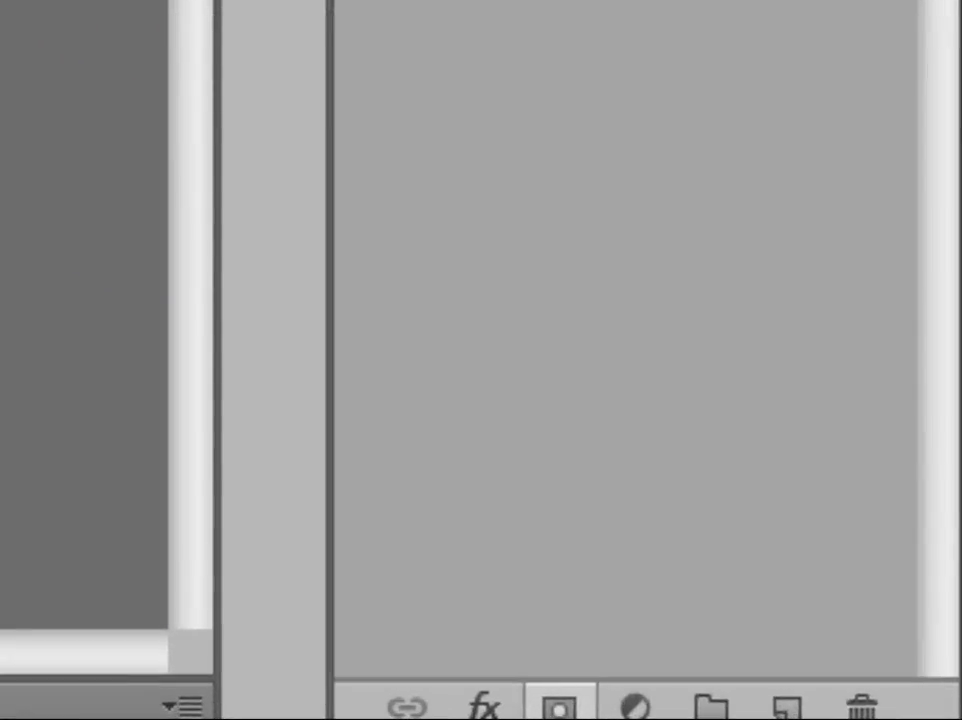
- Add a white layer mask to Layer 1 and make black the foreground colour
click(560, 707)
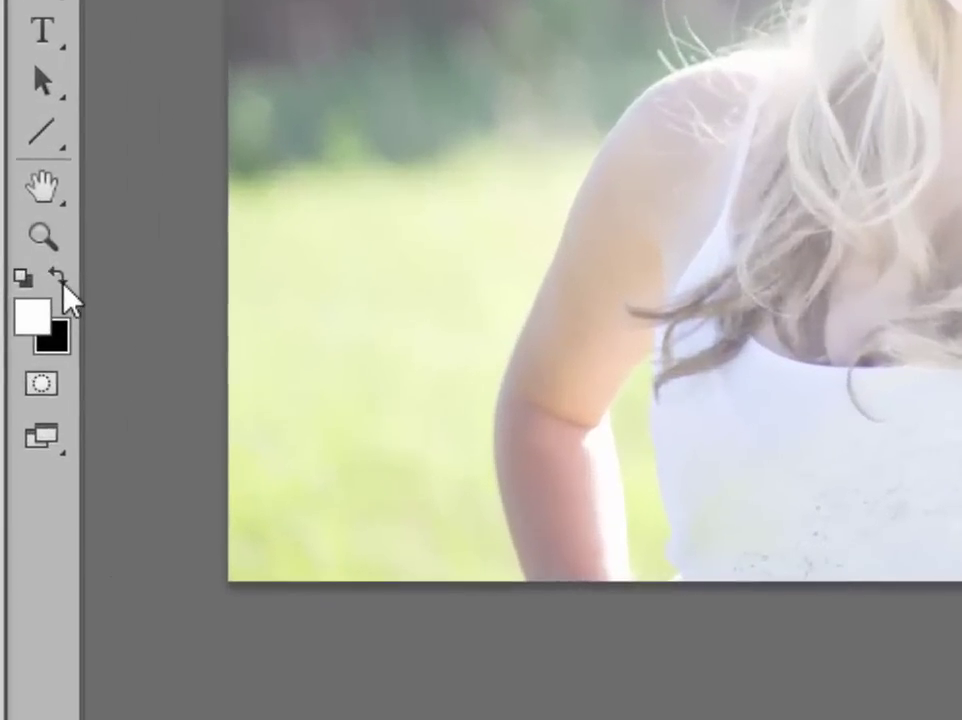
click(60, 282)
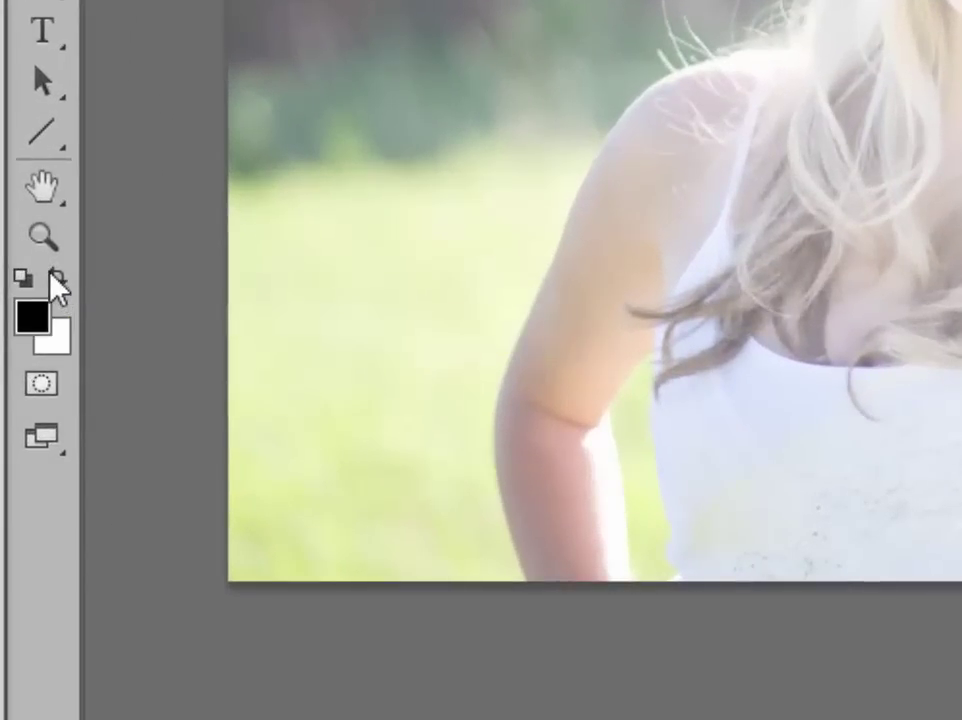
click(58, 281)
click(63, 281)
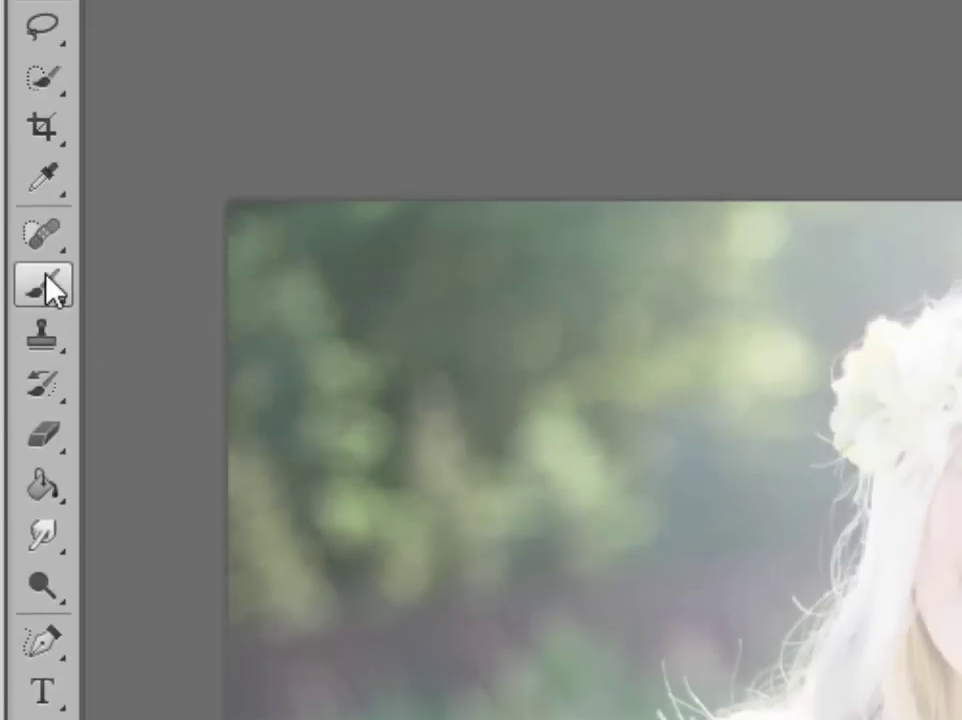
- Pick a soft round 35 brush at 55% opacity and enlarge it to 1900 pixels
click(45, 285)
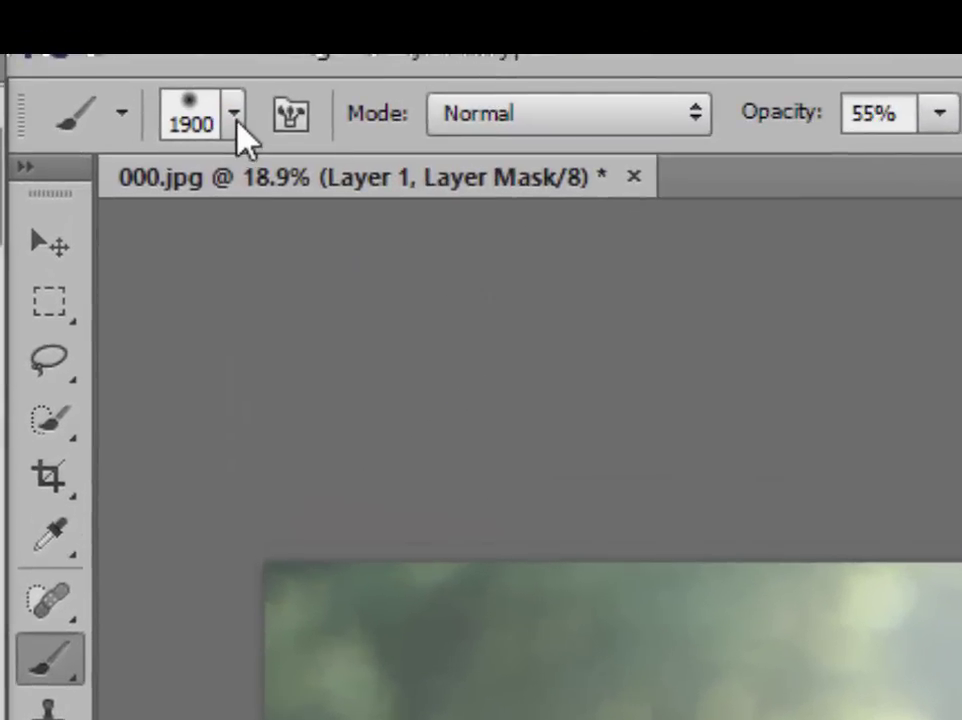
click(229, 66)
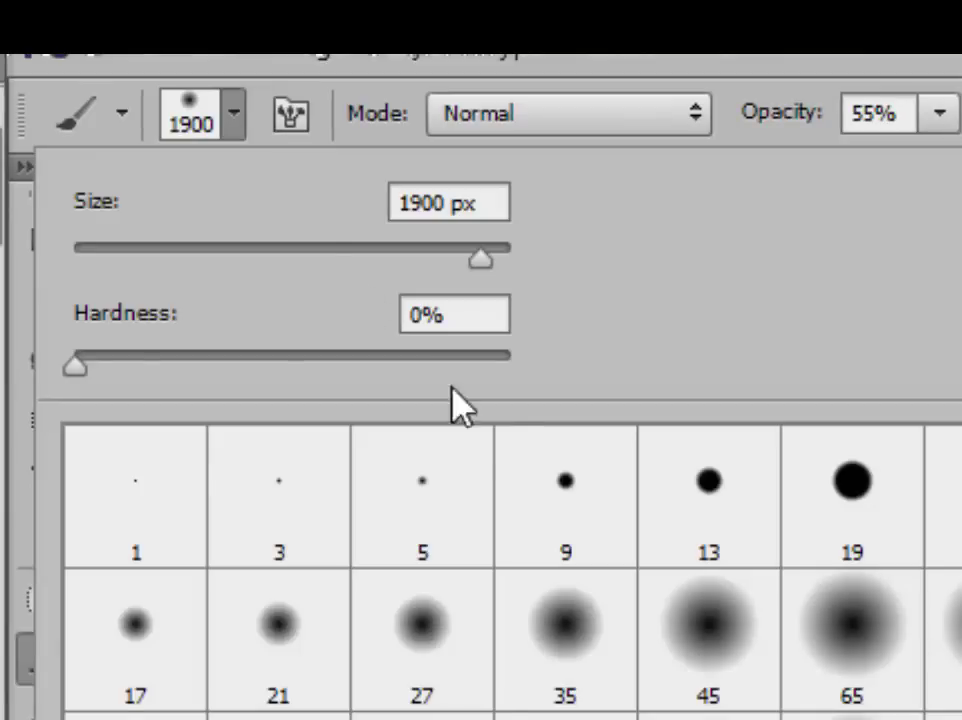
click(578, 640)
key(Return)
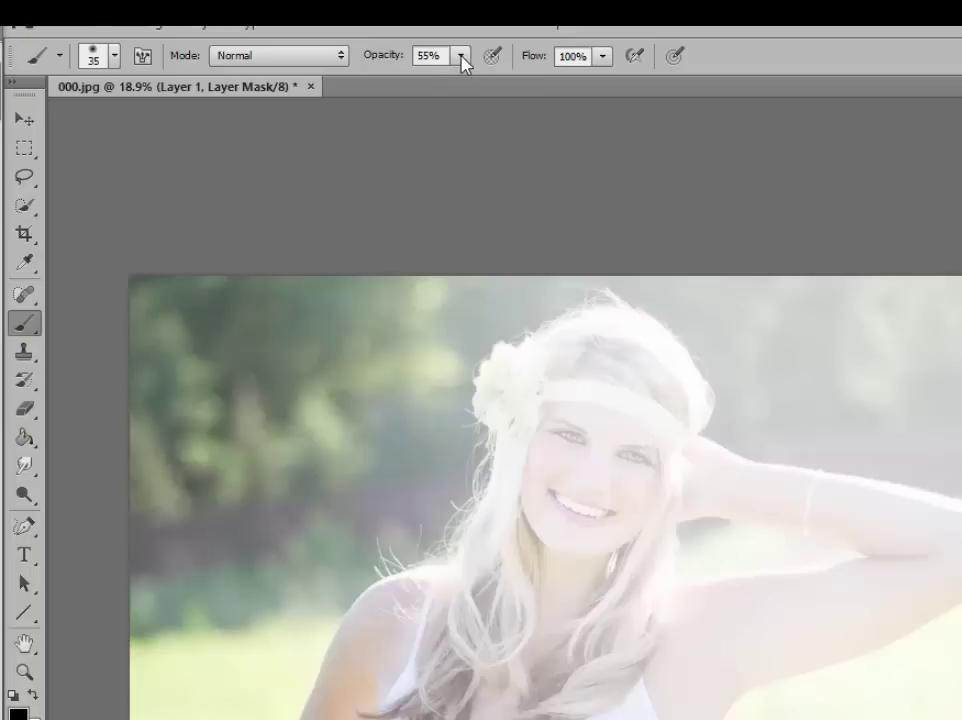
click(462, 57)
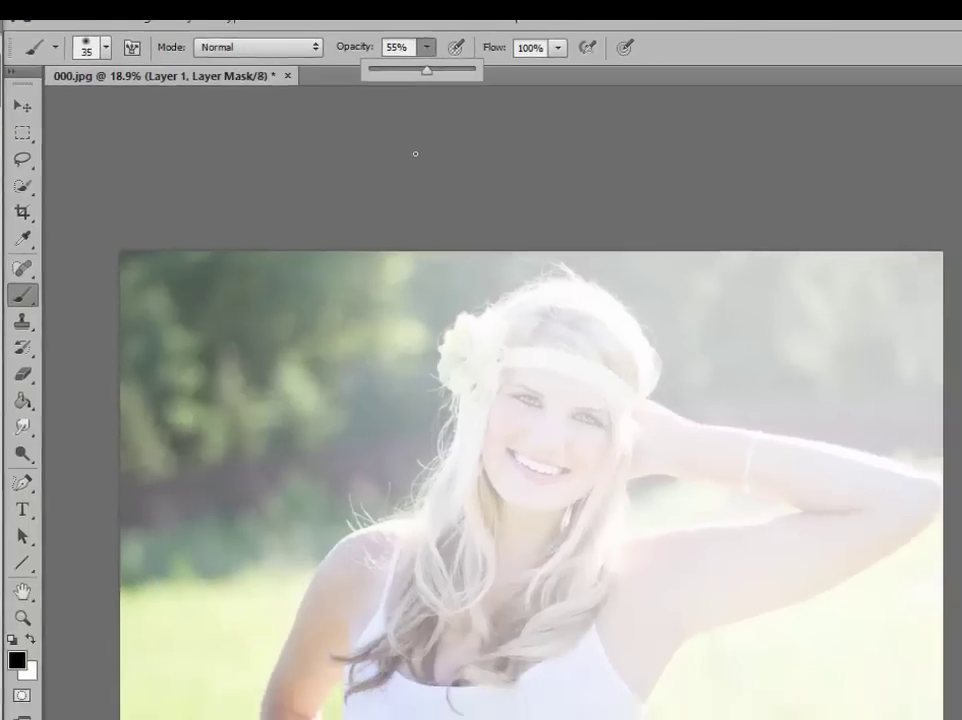
click(446, 171)
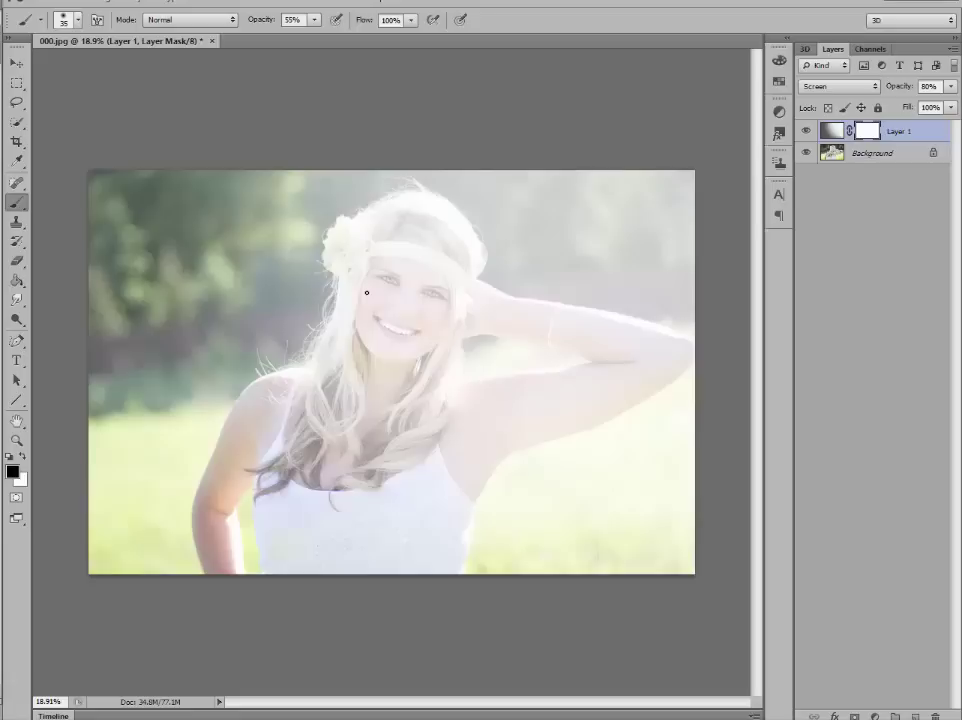
key(bracketright)
key(bracketright)
key(bracketright)
key(bracketright)
key(bracketright)
key(bracketright)
key(bracketright)
key(bracketright)
key(bracketright)
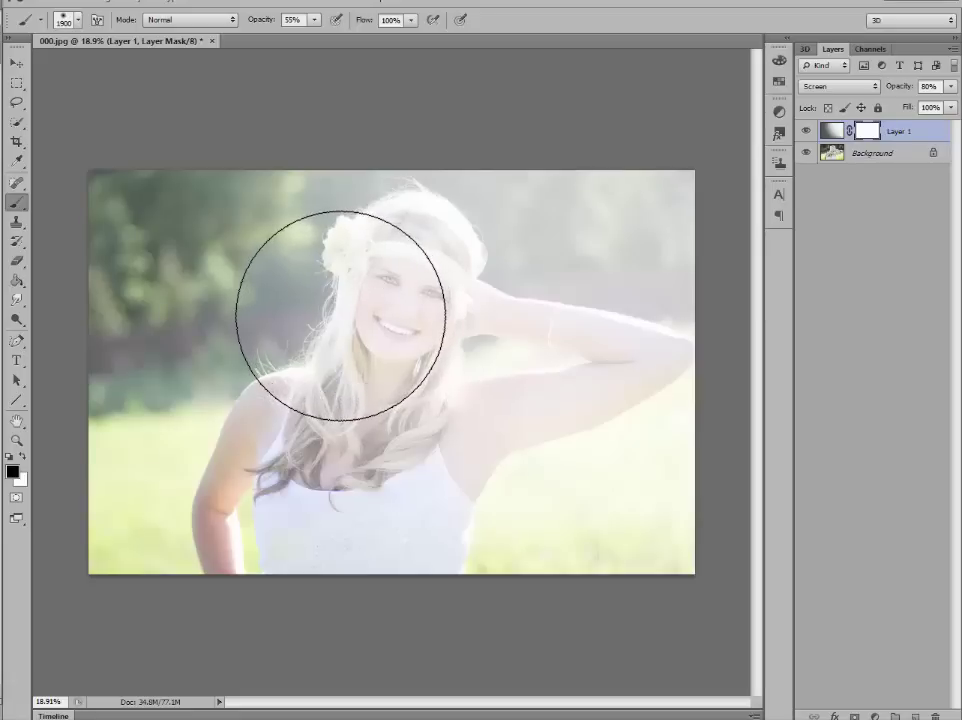
- Paint black on the mask over the woman's face, hair and shoulders
mouse_move(341, 315)
mouse_down()
mouse_move(293, 326)
mouse_move(333, 365)
mouse_up()
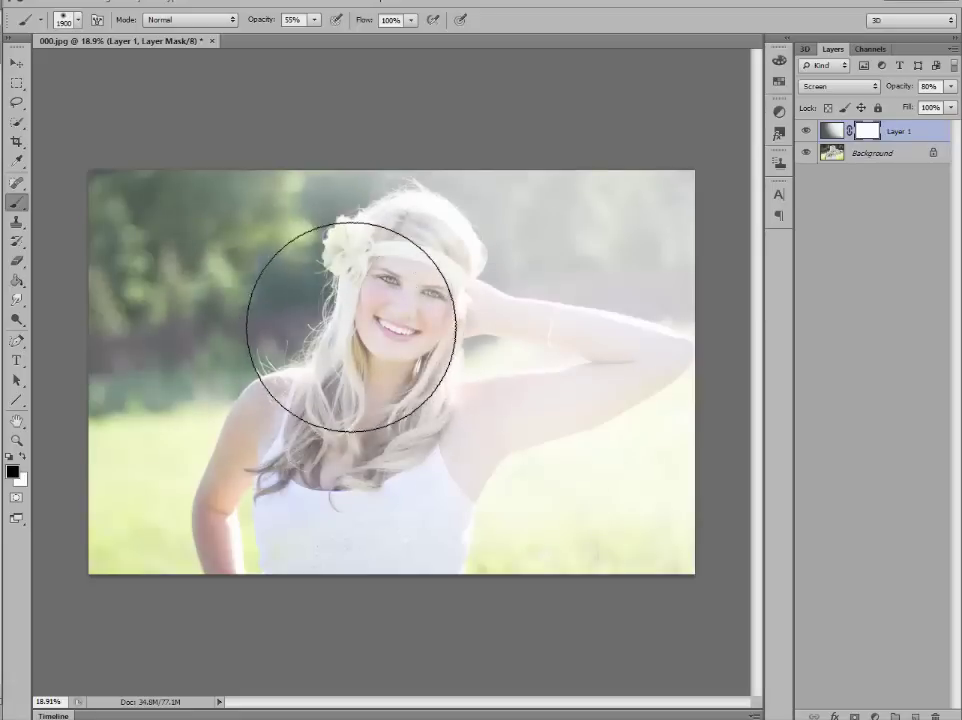
mouse_move(347, 318)
mouse_down()
mouse_move(285, 400)
mouse_move(320, 366)
mouse_move(300, 421)
mouse_move(311, 430)
mouse_move(300, 354)
mouse_move(358, 312)
mouse_move(306, 370)
mouse_move(308, 401)
mouse_move(226, 448)
mouse_move(415, 389)
mouse_move(468, 286)
mouse_move(441, 226)
mouse_move(473, 213)
mouse_move(483, 229)
mouse_move(439, 235)
mouse_move(582, 204)
mouse_up()
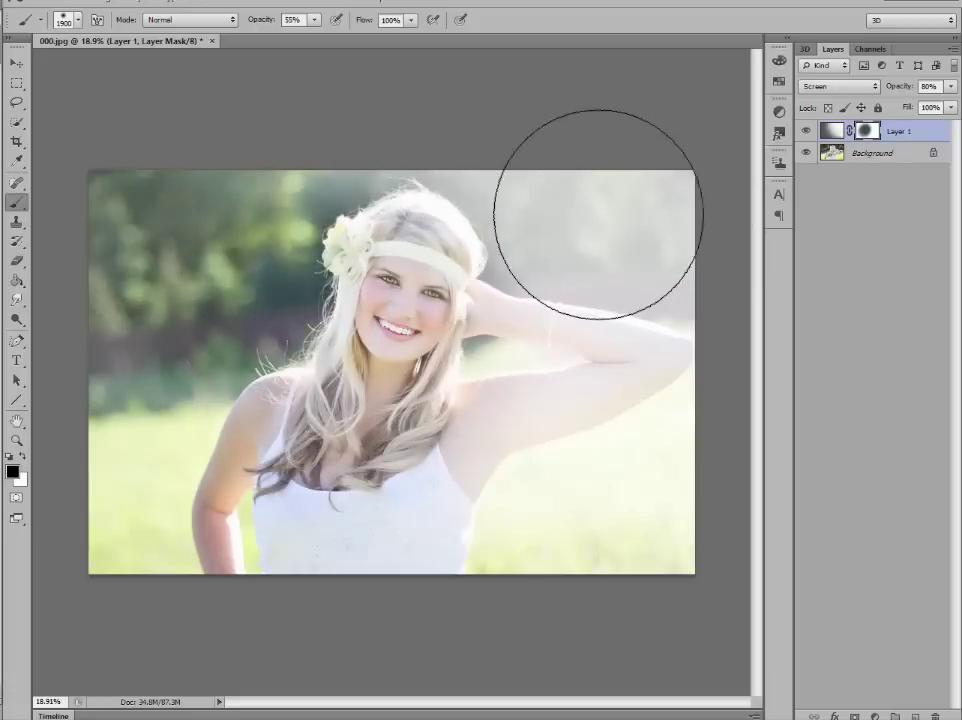
mouse_move(308, 392)
mouse_down()
mouse_move(326, 326)
mouse_move(348, 320)
mouse_up()
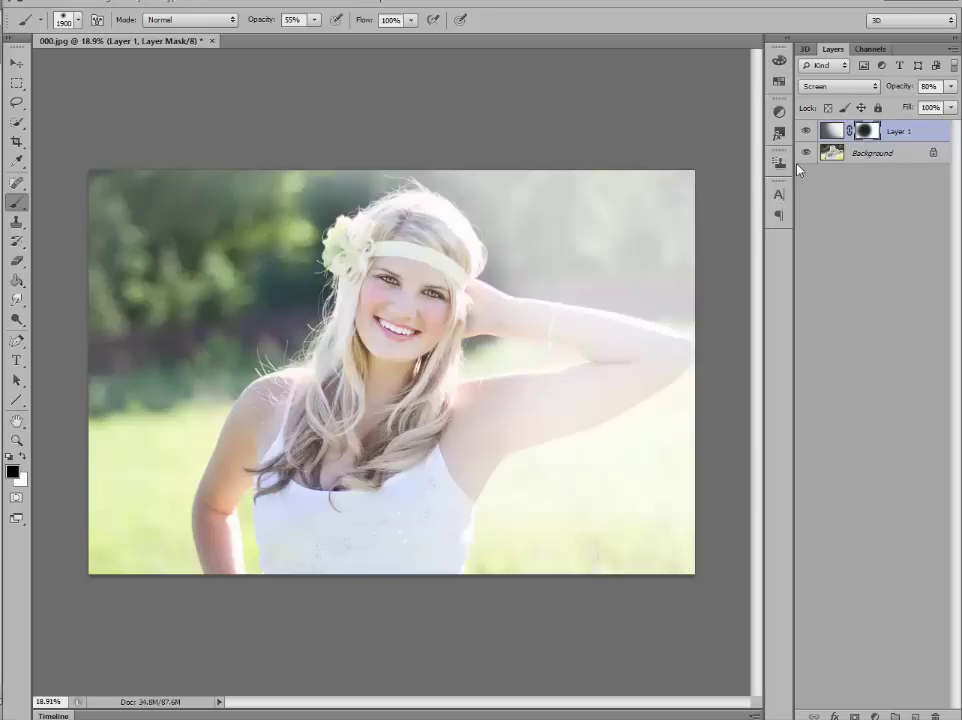
click(806, 131)
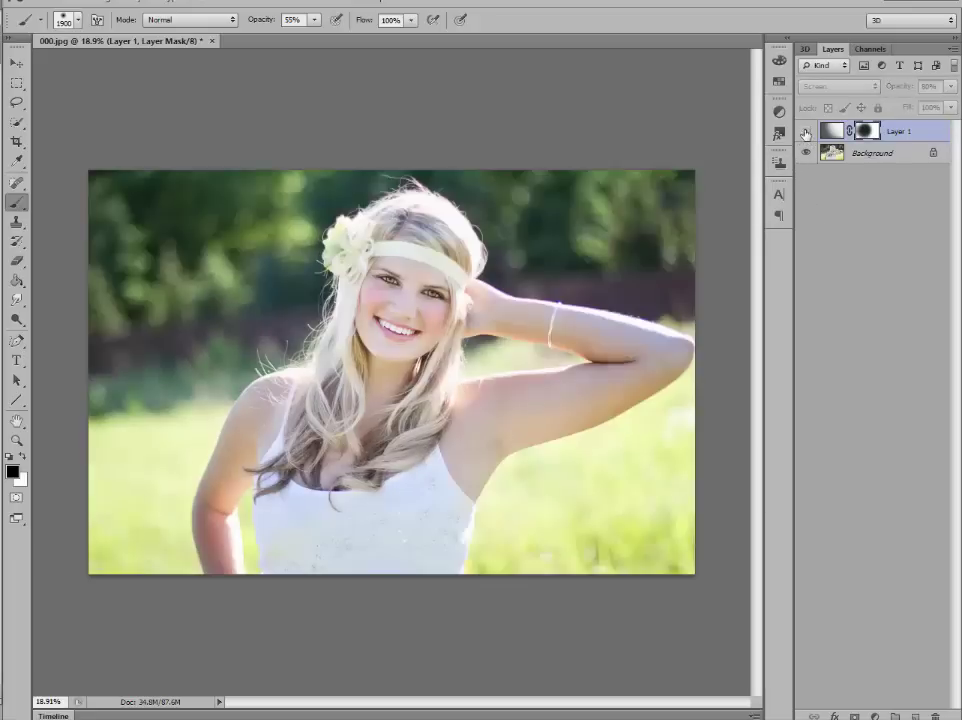
click(806, 131)
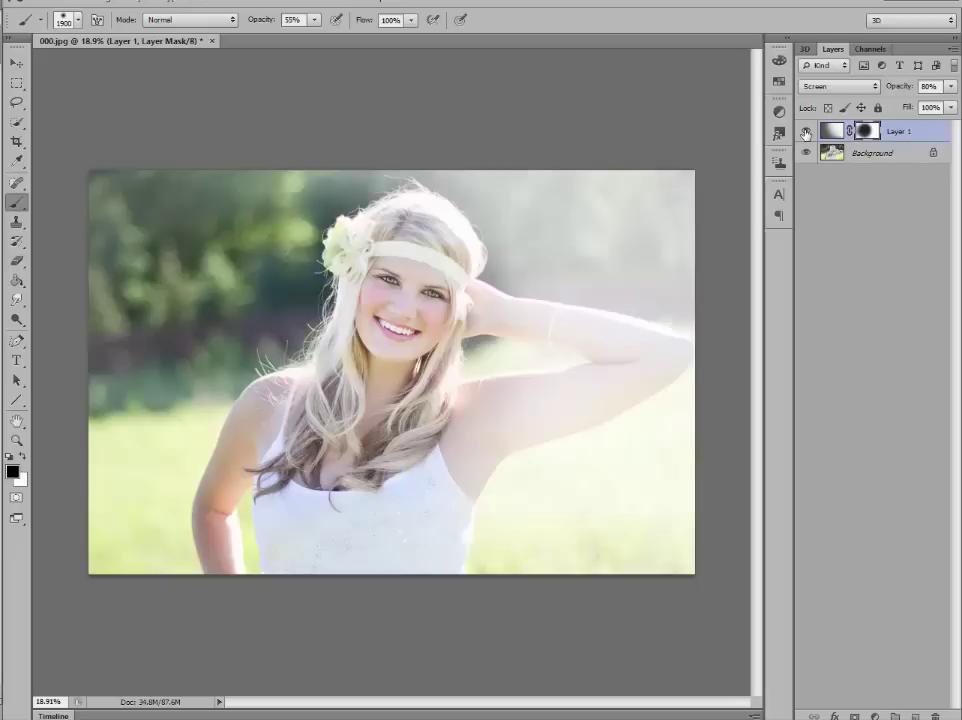